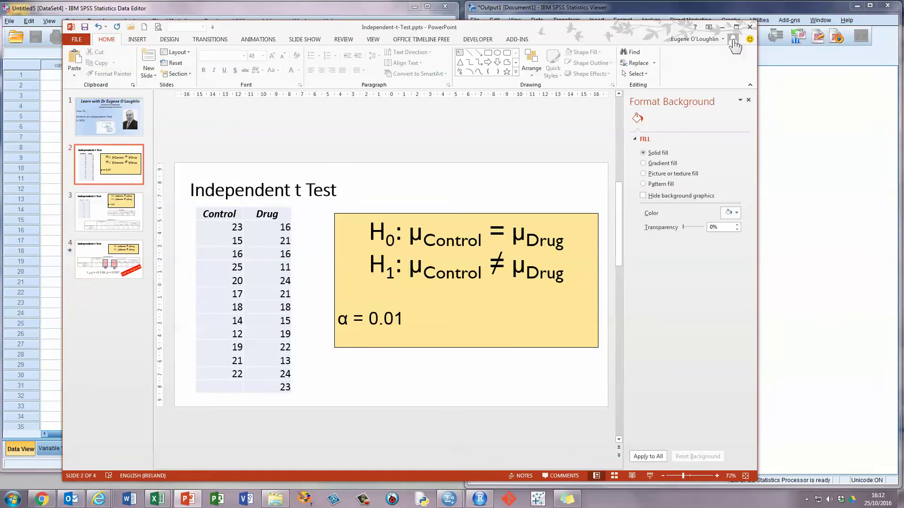
Minimize PowerPoint and open the Excel workbook SmallSampleDrugs.xlsx as SPSS data.
left_click(722, 27)
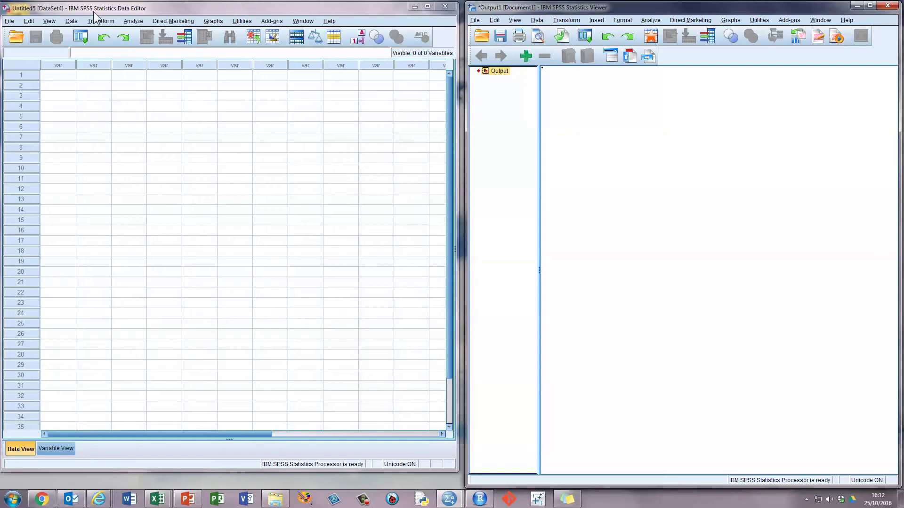
left_click(10, 21)
mouse_move(26, 44)
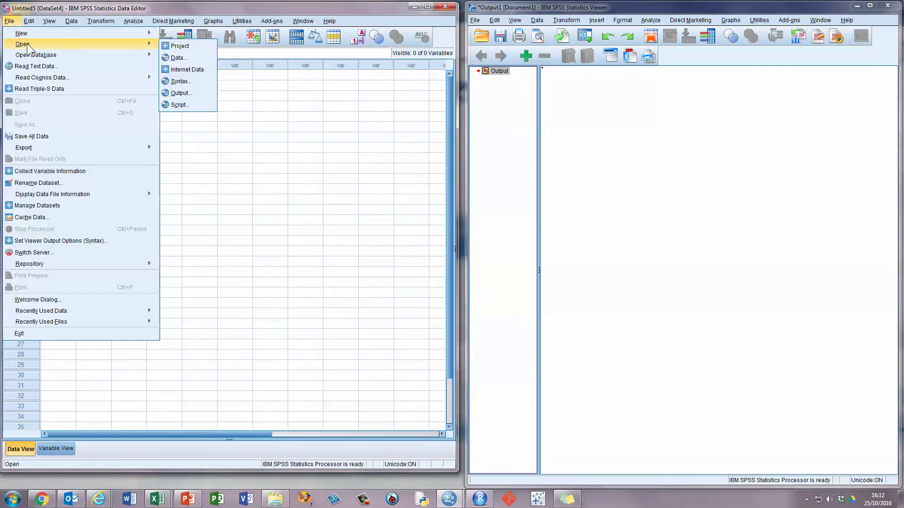
left_click(180, 57)
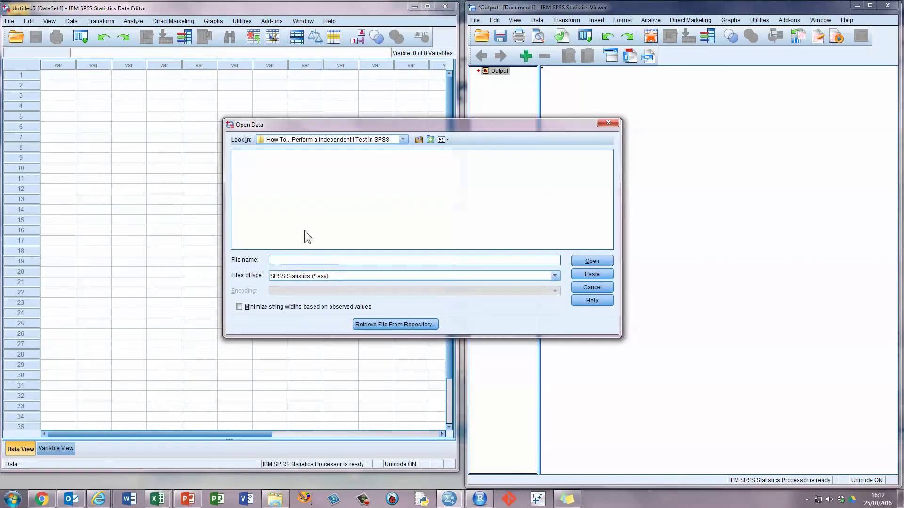
left_click(348, 283)
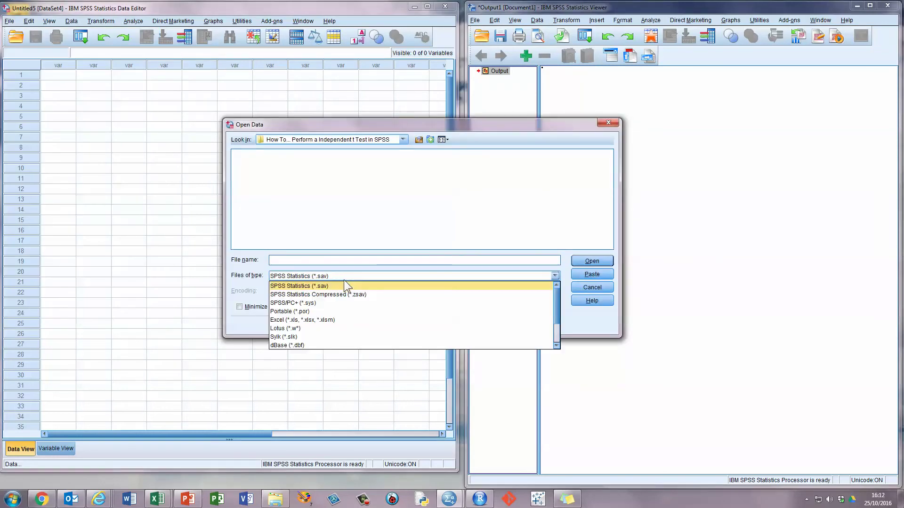
left_click(326, 321)
left_click(279, 155)
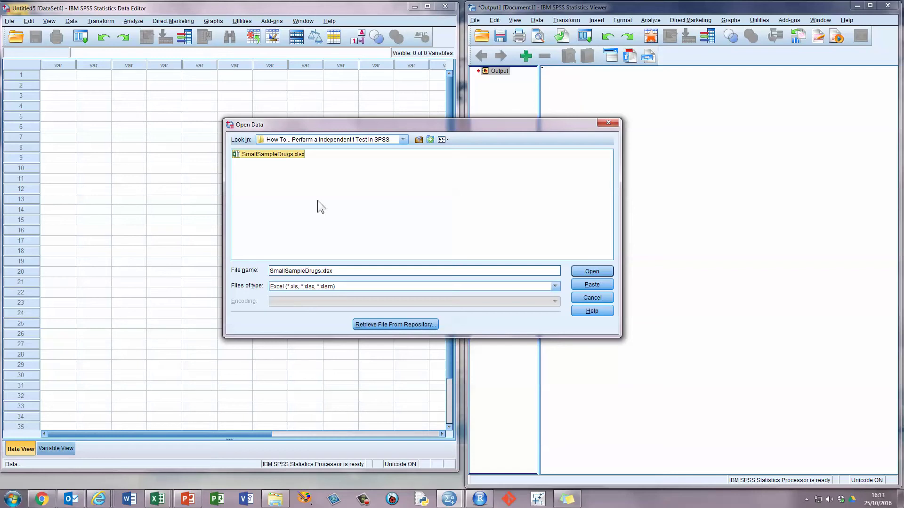
left_click(593, 272)
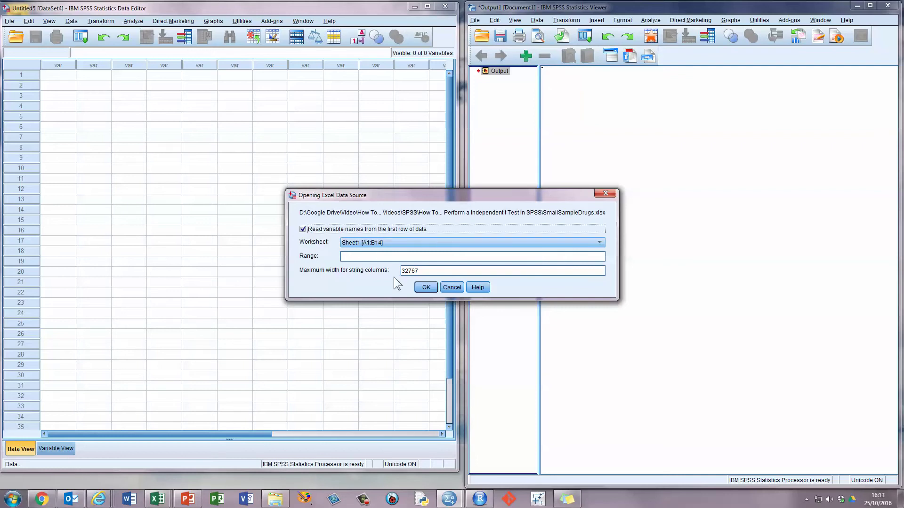
Accept the Sheet1 import settings and enlarge the new Data Editor window.
left_click(426, 287)
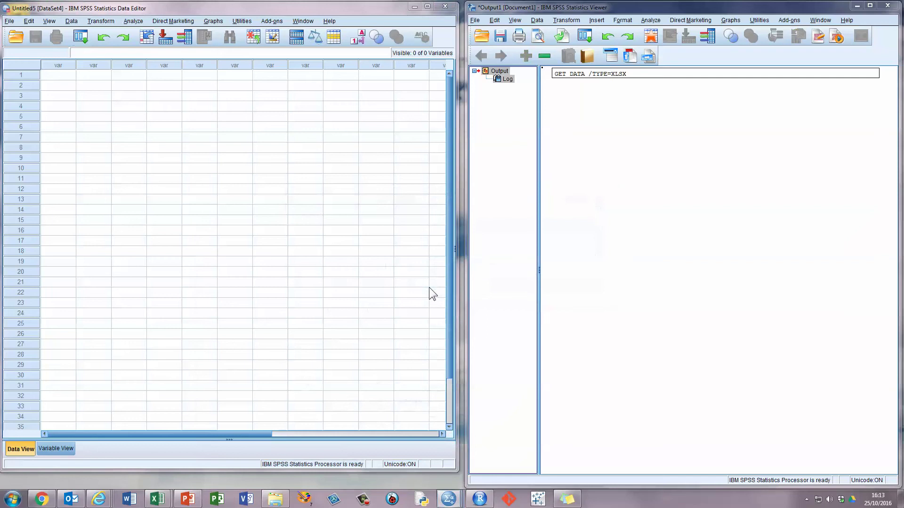
left_click_drag(285, 25, 272, 13)
left_click_drag(431, 471, 431, 481)
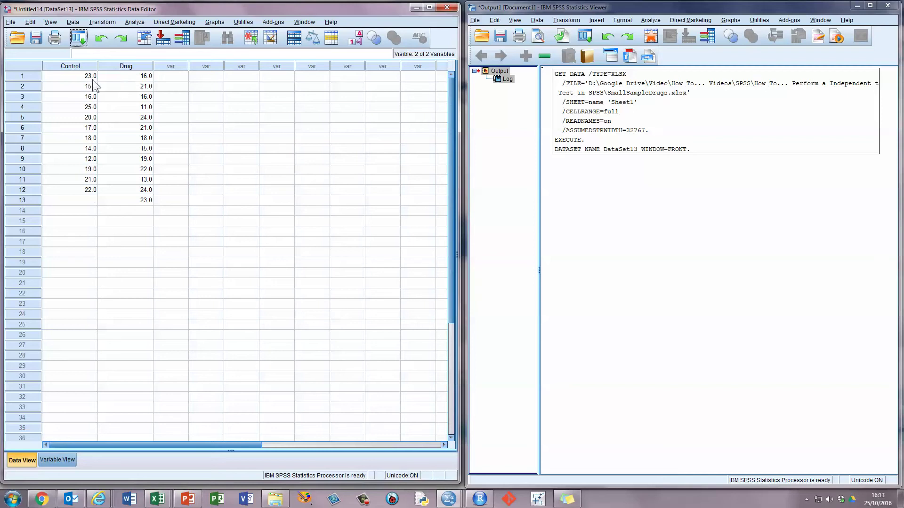
Cut the 13 Drug scores and paste them into the Control column starting at row 13.
left_click_drag(91, 77, 89, 194)
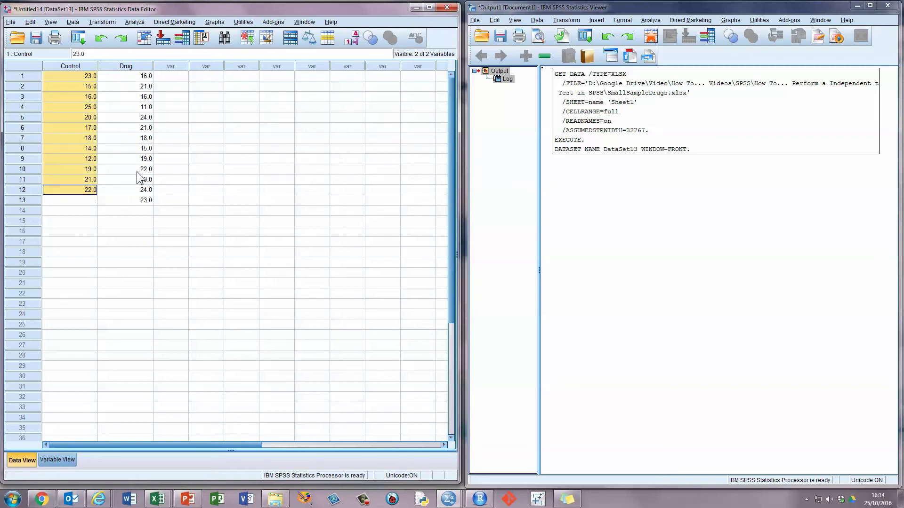
left_click(146, 78)
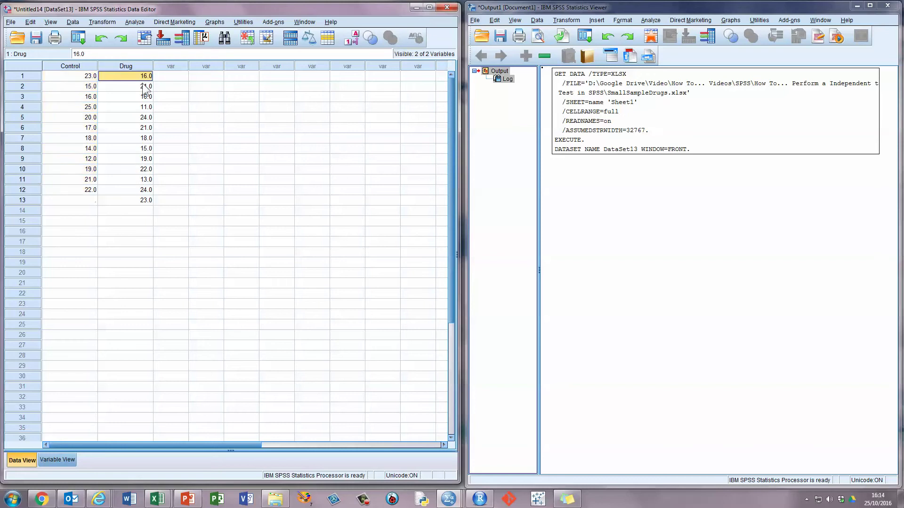
left_click_drag(142, 85, 141, 201)
key("ctrl+c")
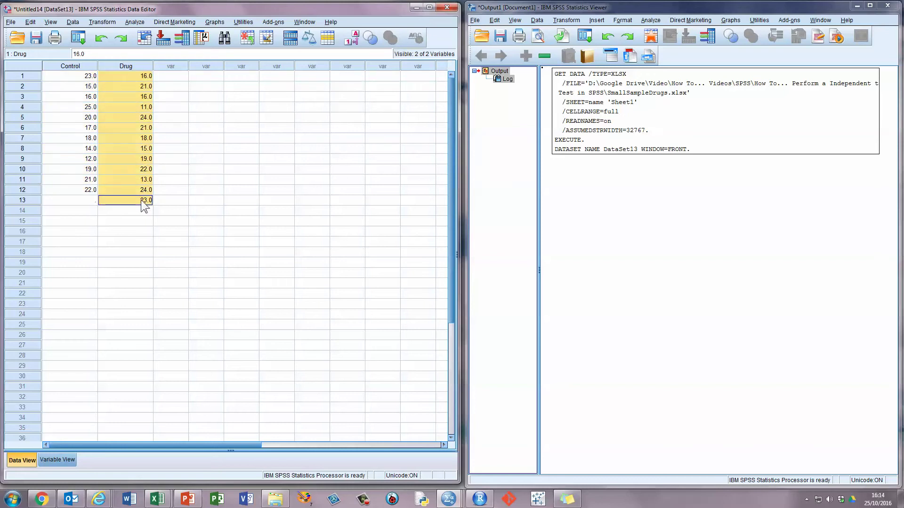
right_click(139, 78)
left_click(156, 85)
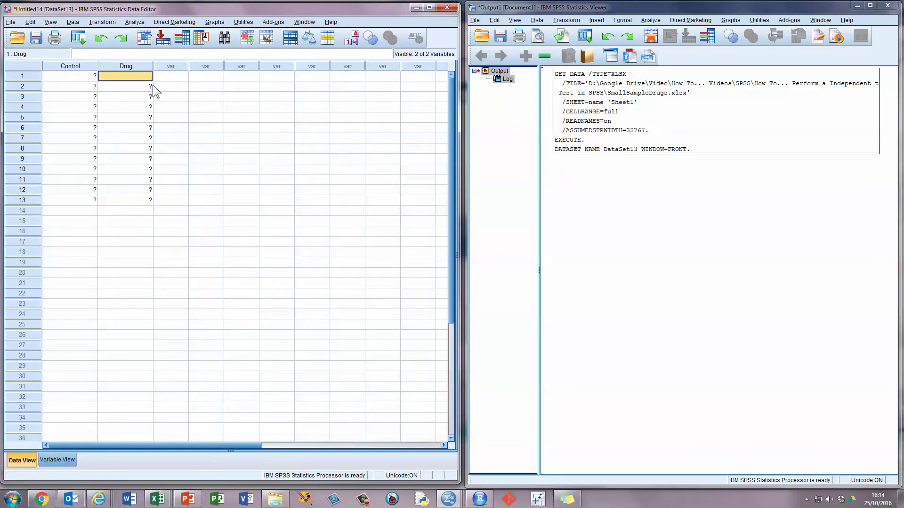
left_click(86, 201)
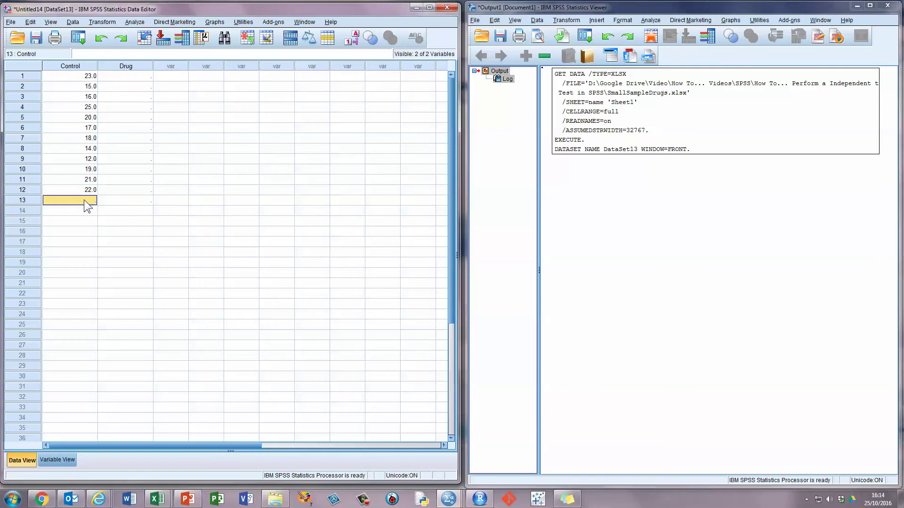
right_click(84, 199)
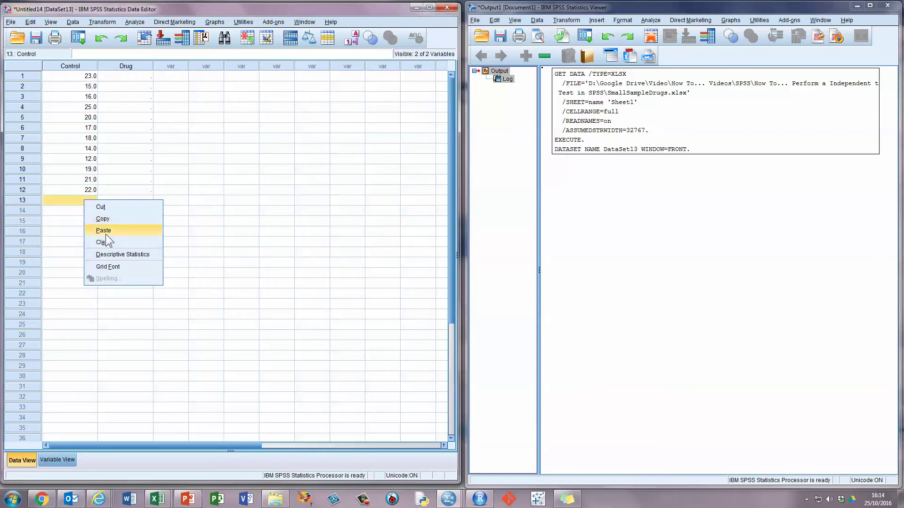
left_click(106, 231)
left_click_drag(80, 76, 81, 325)
left_click(88, 202)
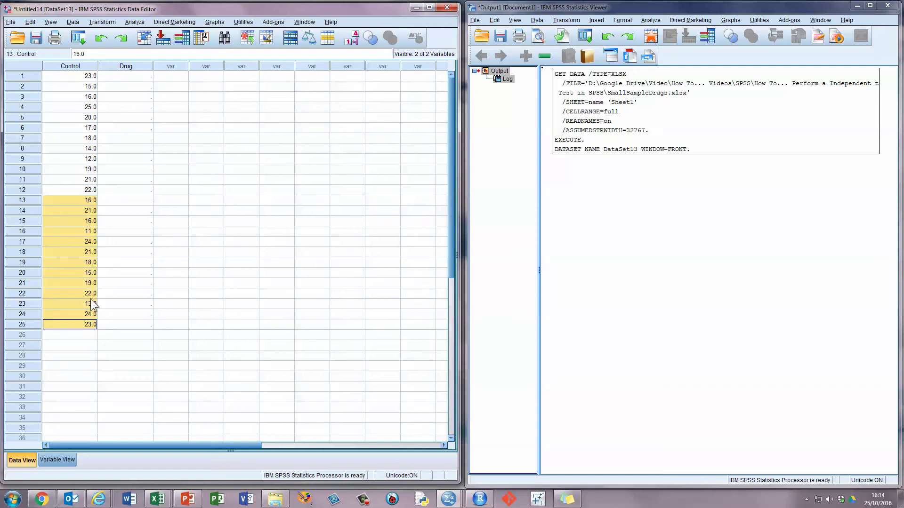
Enter group code 1 in Drug rows 1–12 and code 2 in rows 13–25.
left_click(145, 76)
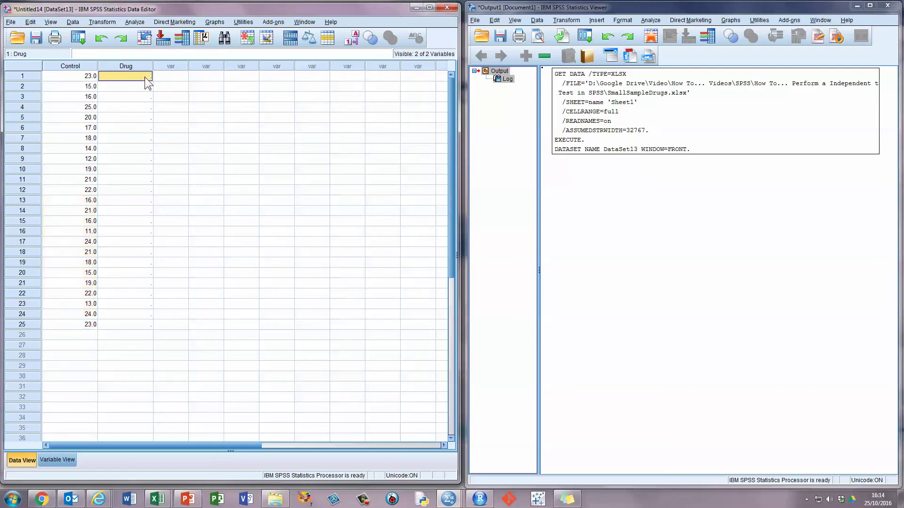
type("1")
key("Return")
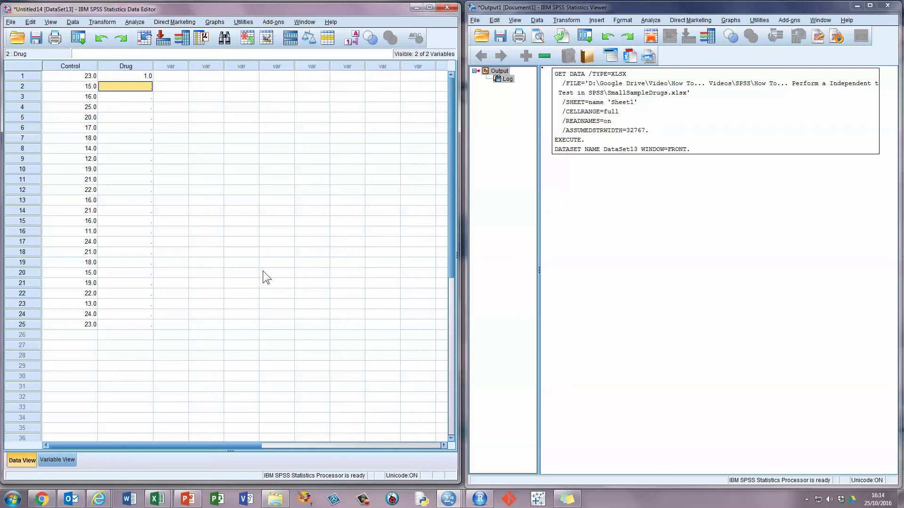
type("1")
key("Return")
type("1")
key("Return")
type("1")
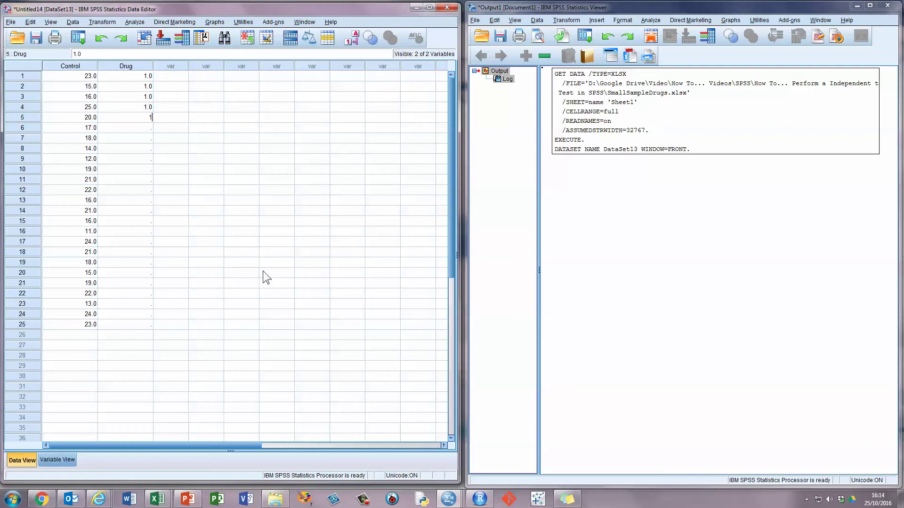
key("Return")
type("1 1 1 1")
key("Return")
type("1.0 1.0 1.0 1.0 2.0 2.0 2.0 2.0 2")
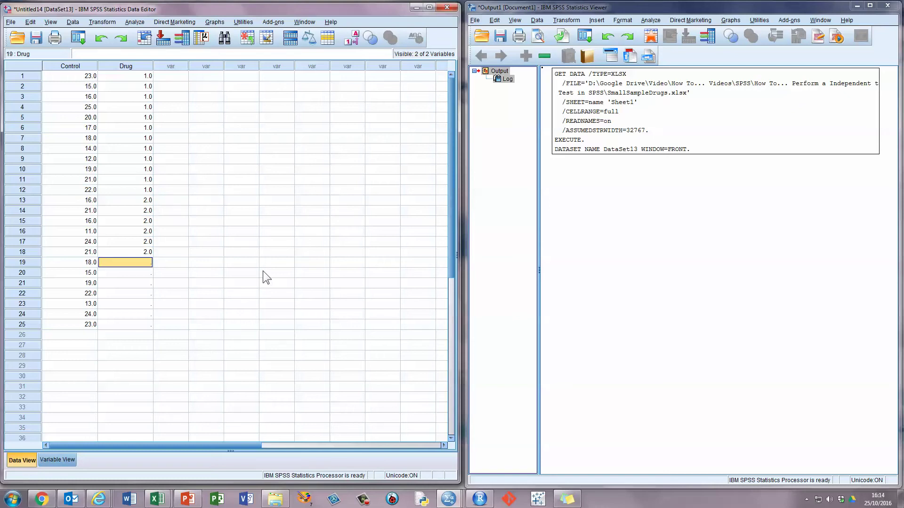
type("2 2 2 2 2 2")
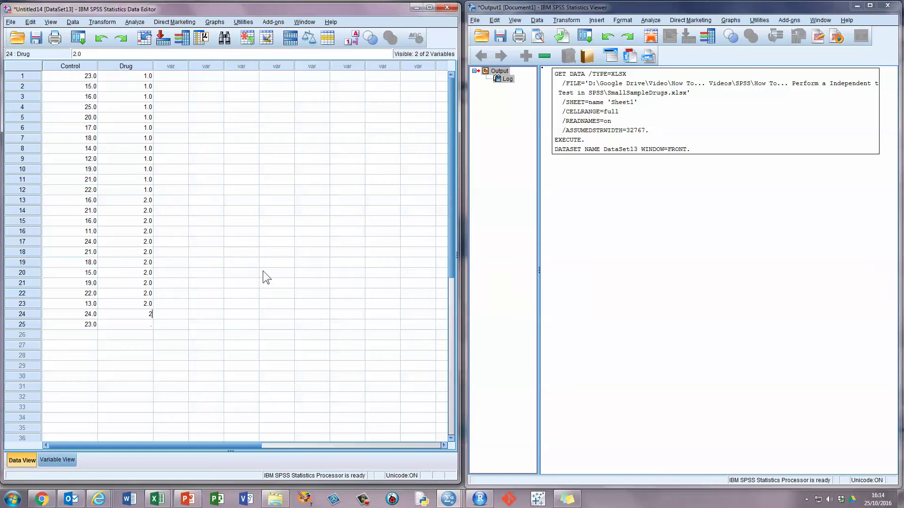
key("Return")
type("2")
key("Return")
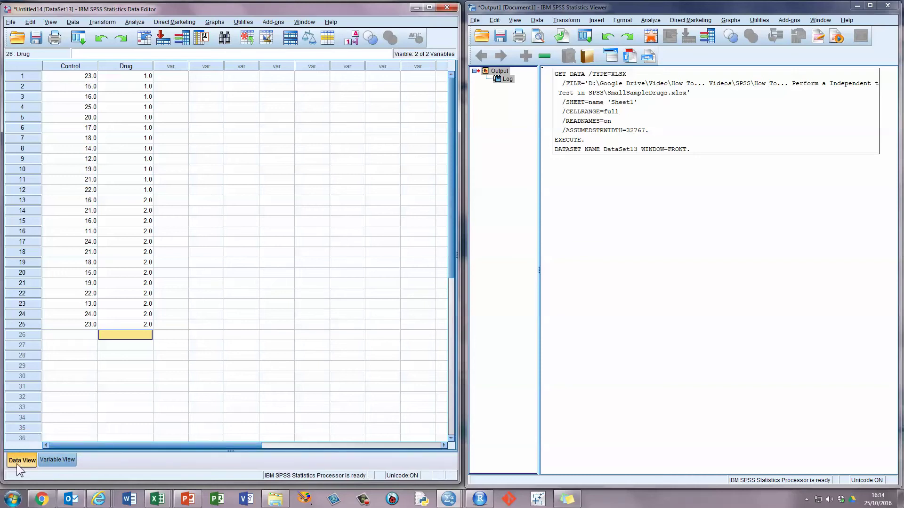
In Variable View, name the second variable Group and set Treatment and Group to 0 decimals.
left_click(63, 459)
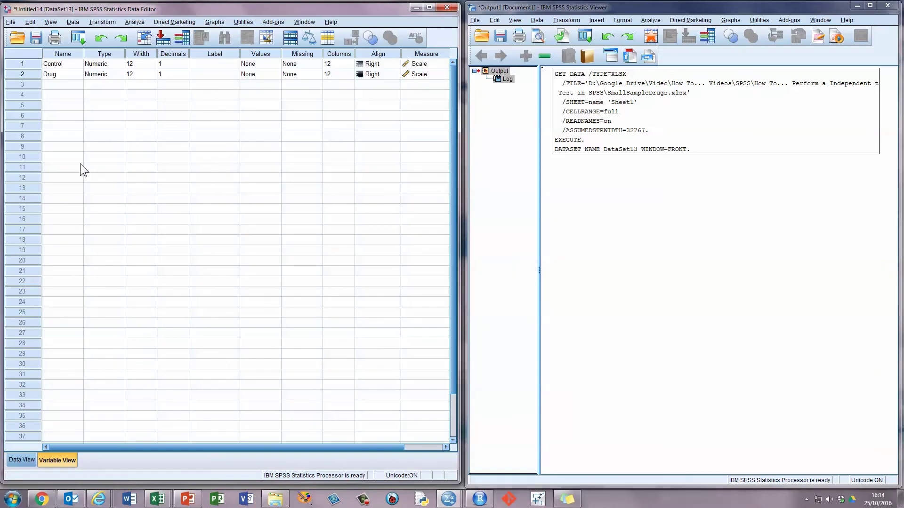
left_click(74, 64)
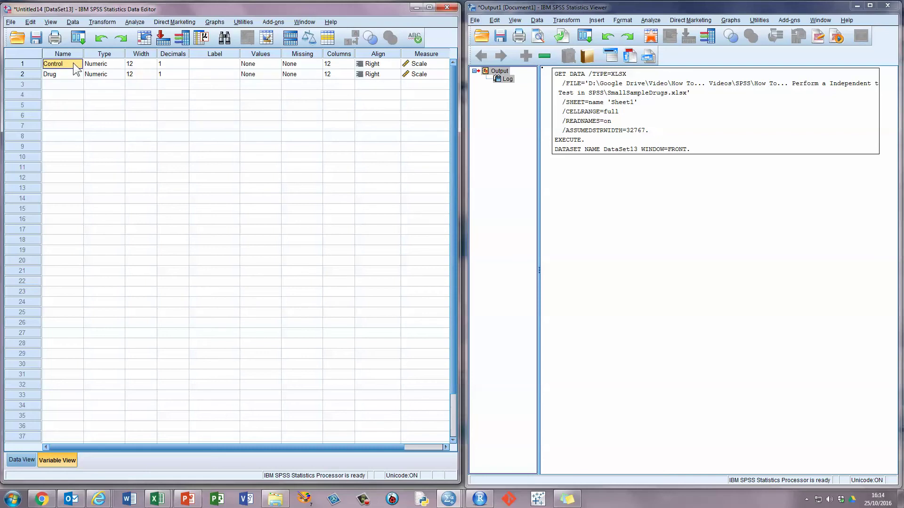
type("Treatment")
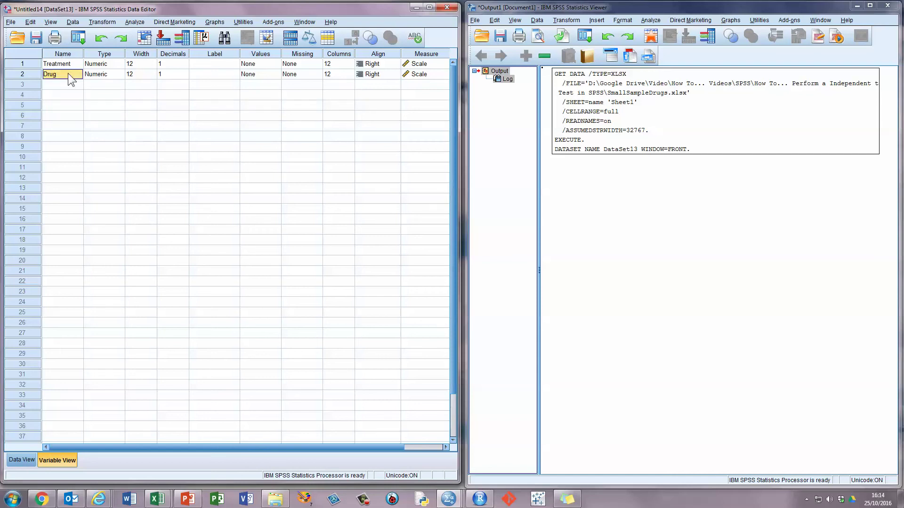
type("Group")
key("Return")
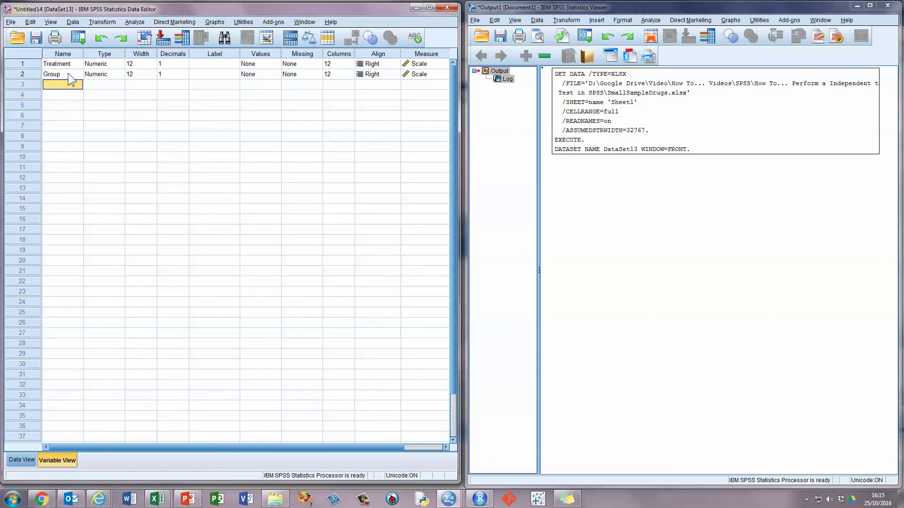
left_click(184, 66)
left_click(185, 66)
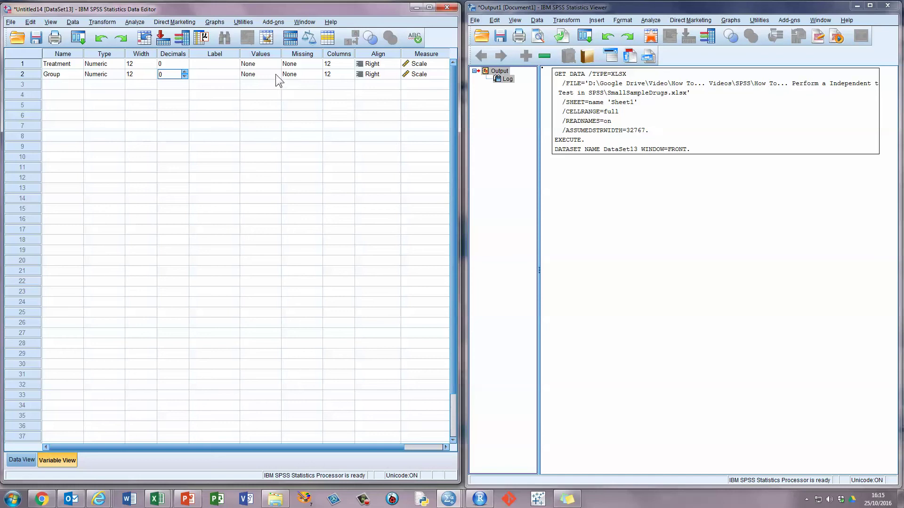
Add value labels to Group: 1 = 'Control' and 2 = 'Drug'.
double_click(277, 75)
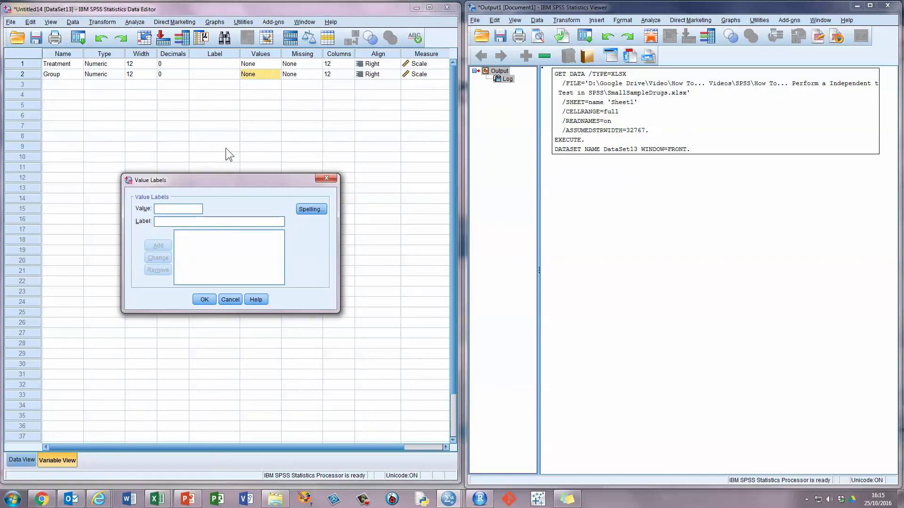
left_click_drag(215, 180, 220, 112)
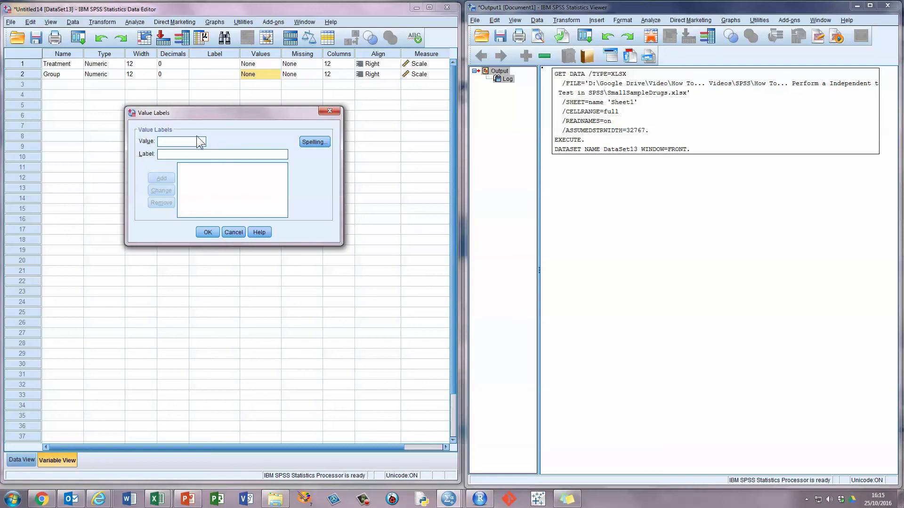
left_click(179, 154)
type("Control")
left_click(171, 142)
type("2")
type("Drug")
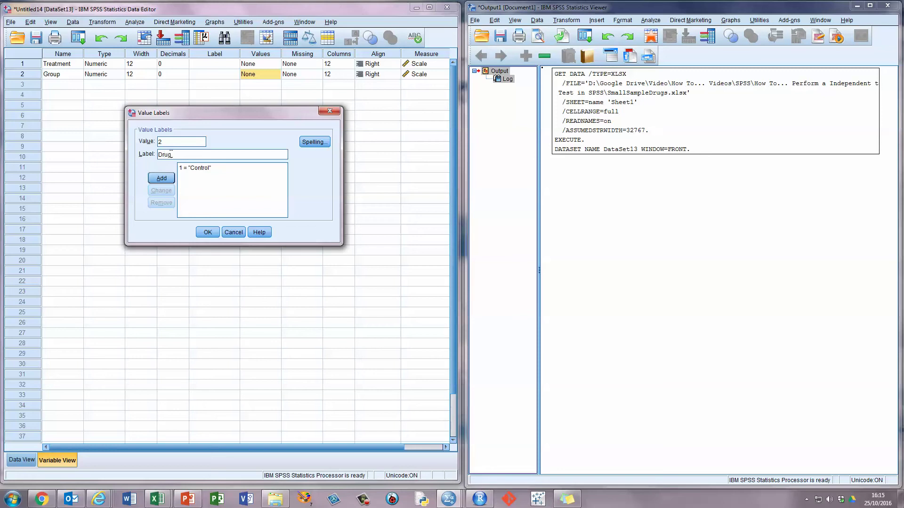
left_click(161, 179)
left_click(207, 232)
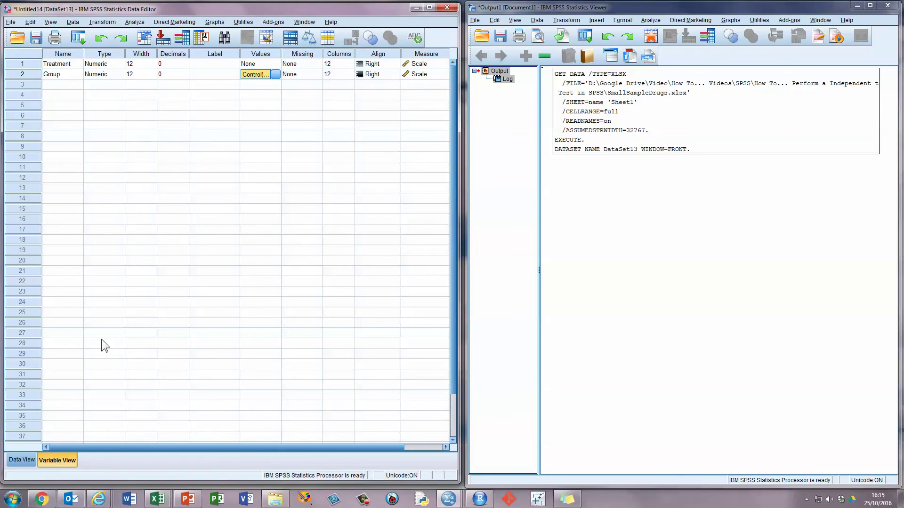
Return to Data View and turn on value labels so Group reads Control and Drug.
left_click(20, 460)
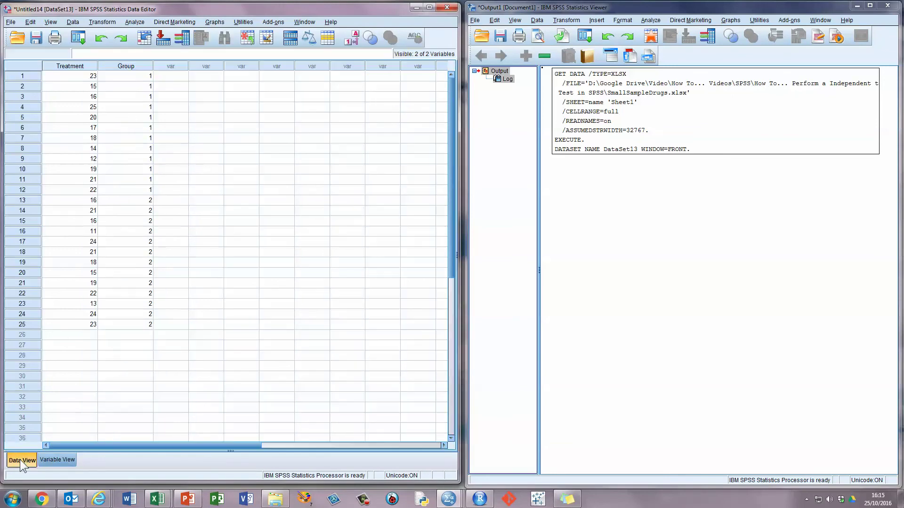
left_click(350, 44)
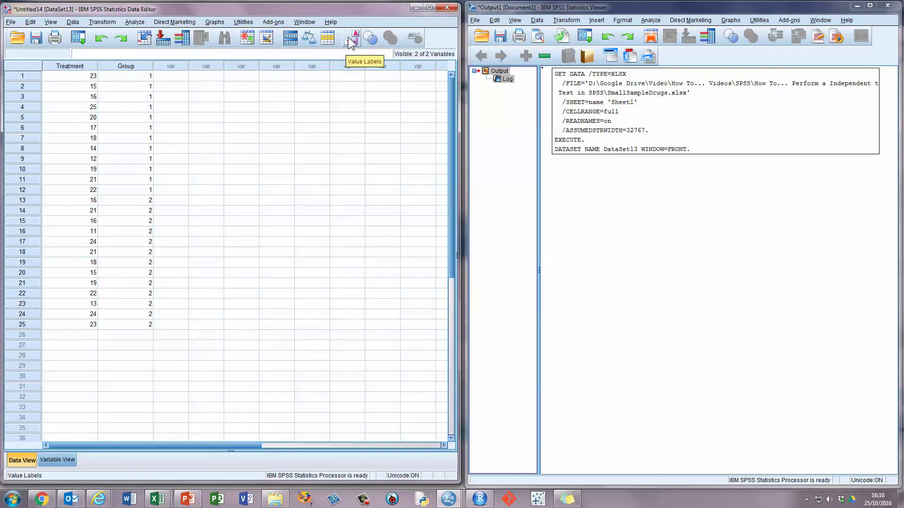
left_click(351, 42)
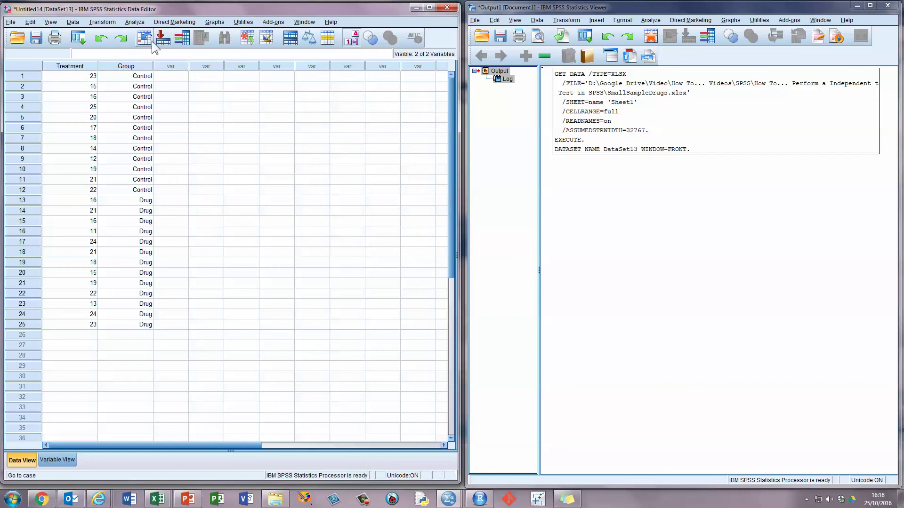
Start an Independent-Samples T Test with Treatment as test variable and Group as grouping variable.
left_click(136, 22)
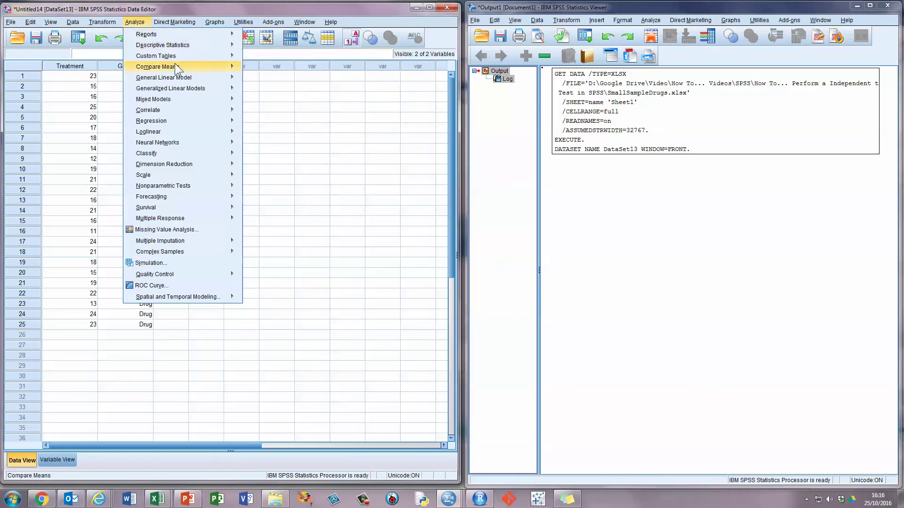
mouse_move(185, 68)
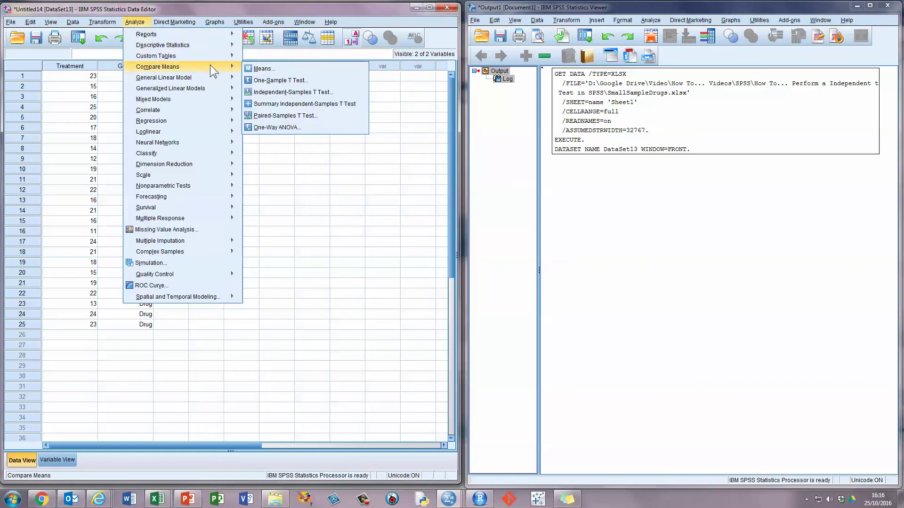
left_click(326, 92)
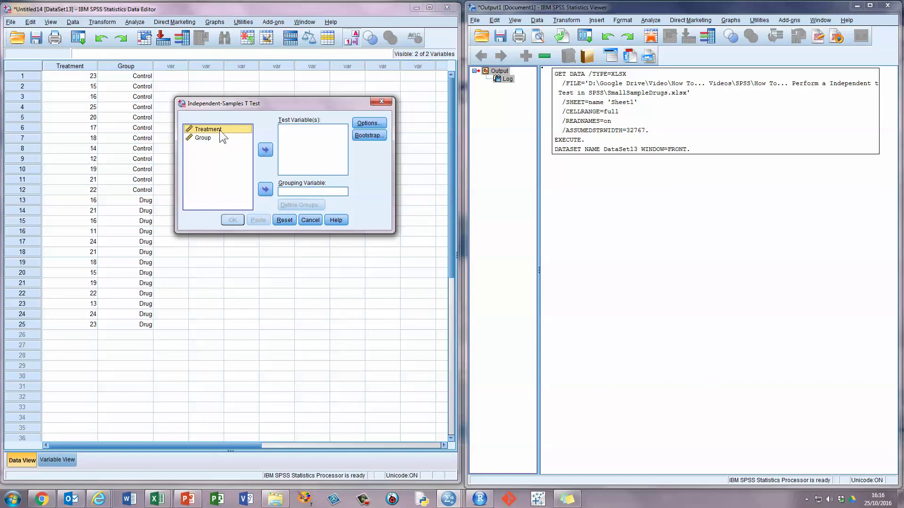
left_click_drag(219, 129, 308, 142)
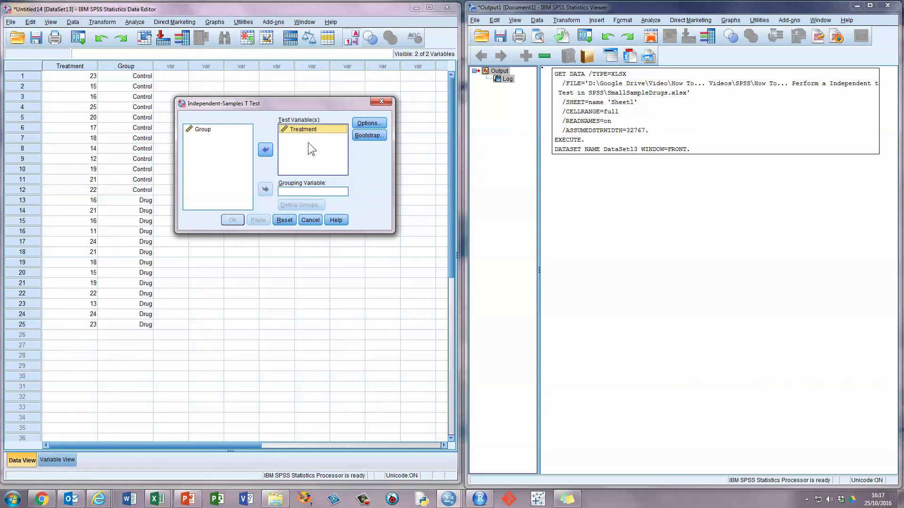
left_click(203, 129)
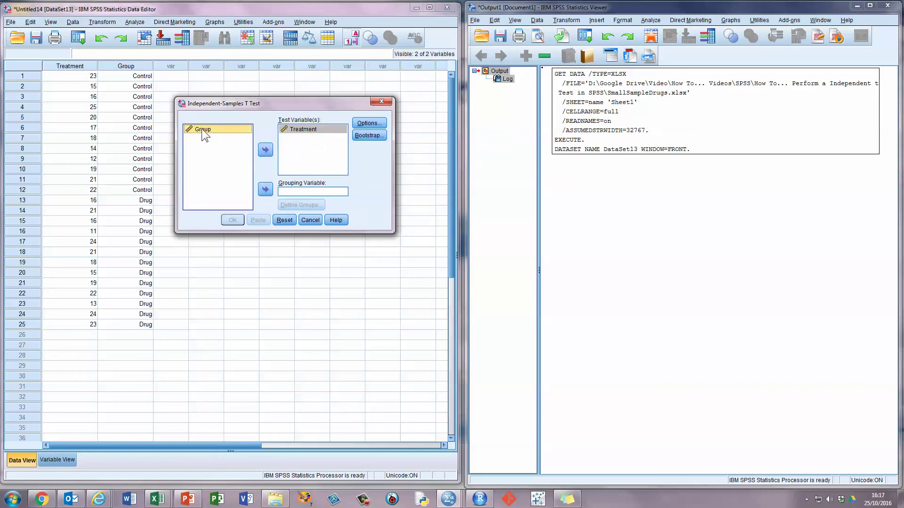
left_click_drag(205, 136, 301, 193)
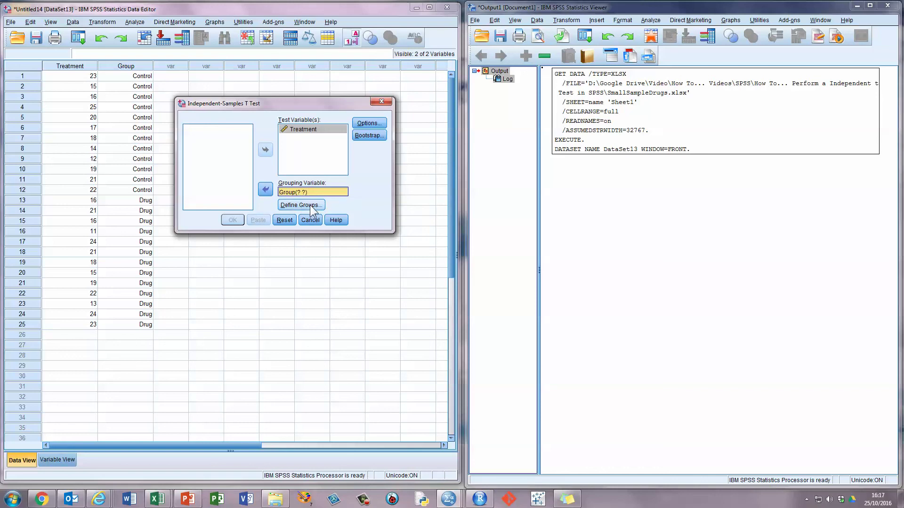
Define the two groups to compare as codes 1 and 2.
left_click(320, 210)
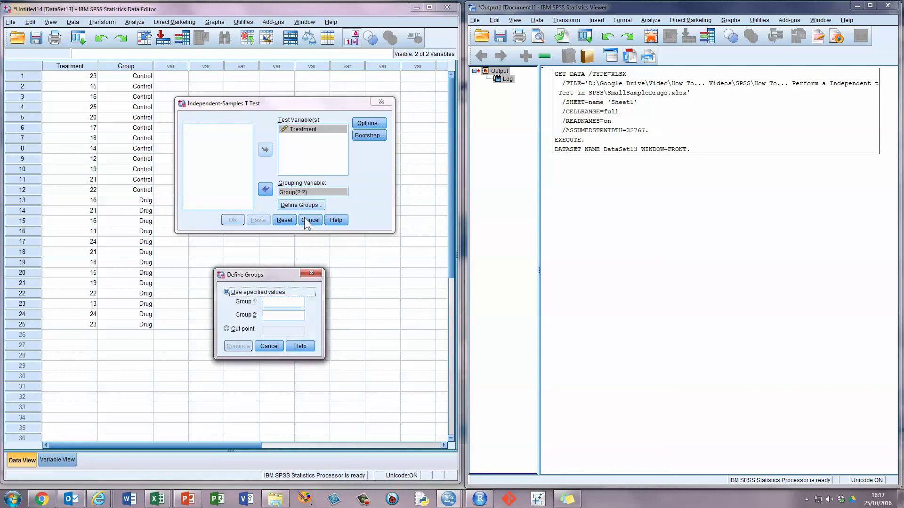
left_click(278, 304)
type("1")
left_click(273, 316)
type("2")
left_click(238, 346)
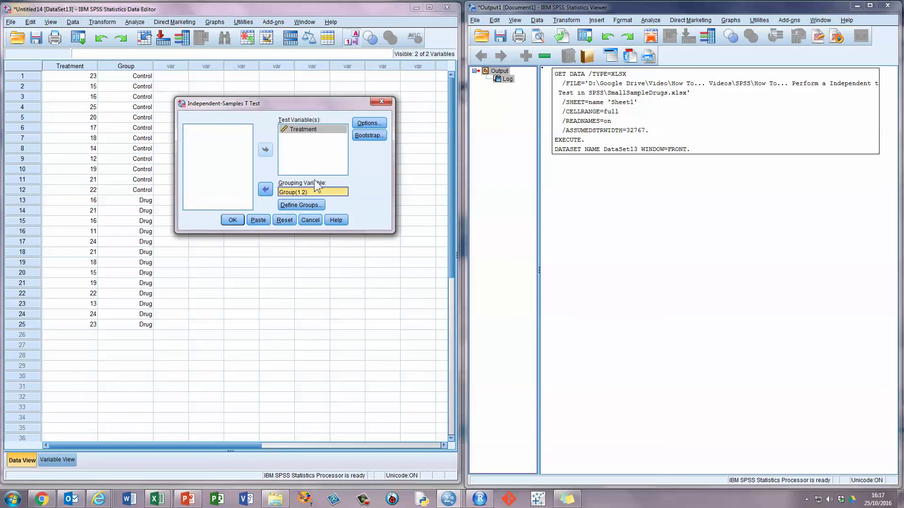
Set the confidence interval to 99% and run the t test.
left_click(369, 123)
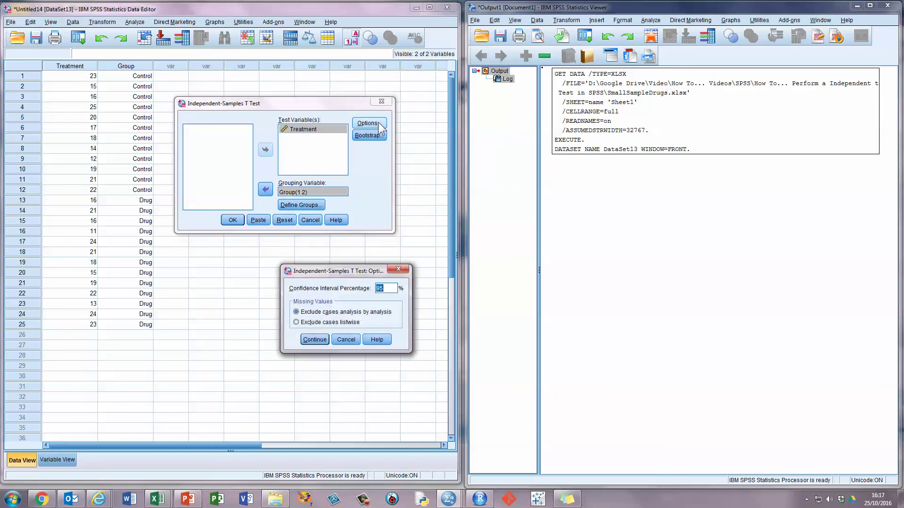
left_click_drag(366, 271, 306, 255)
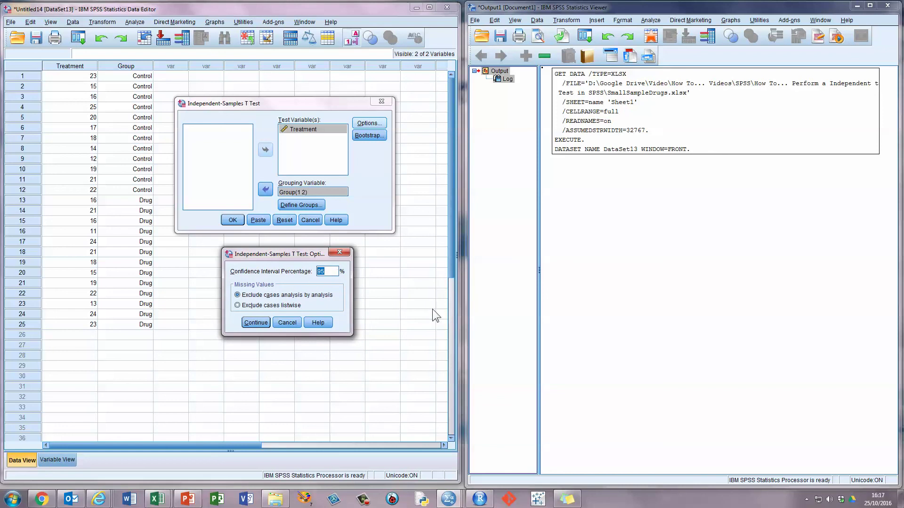
type("99")
left_click(258, 321)
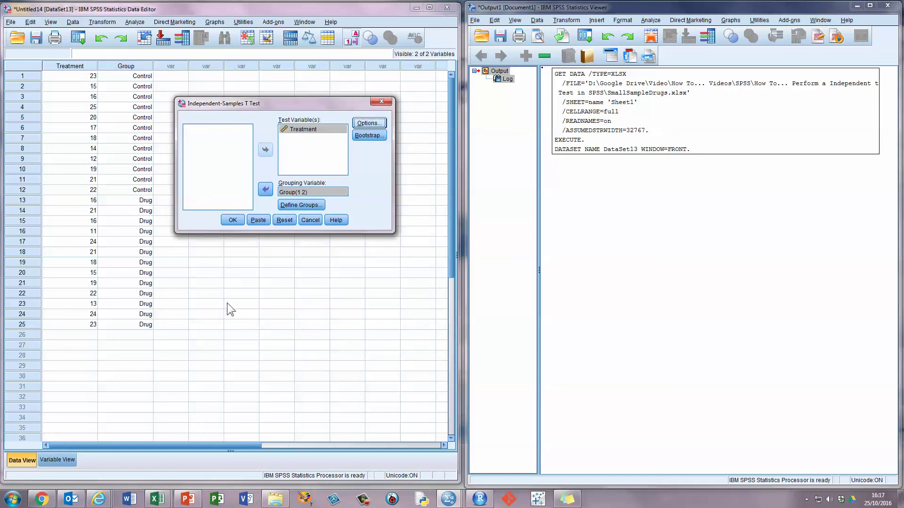
left_click(234, 220)
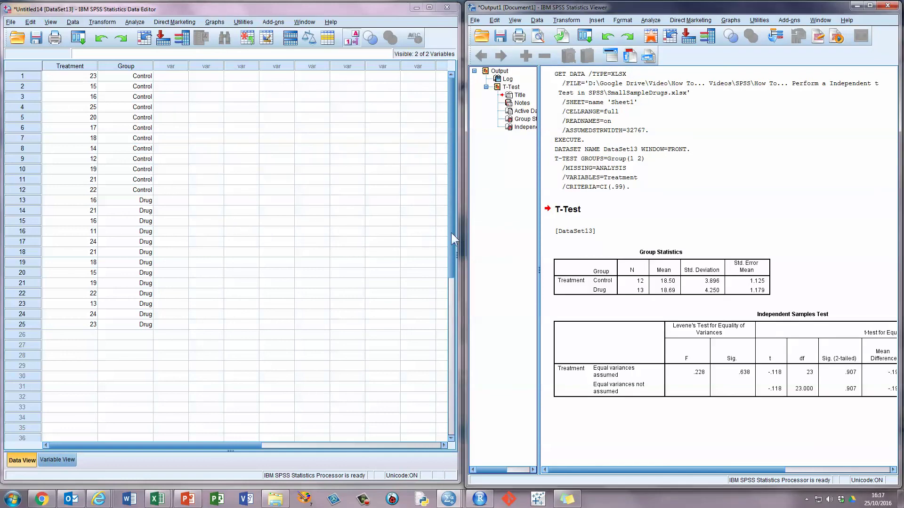
Widen the Output Viewer to show the full Independent Samples Test table, then return to PowerPoint.
left_click_drag(469, 238, 260, 227)
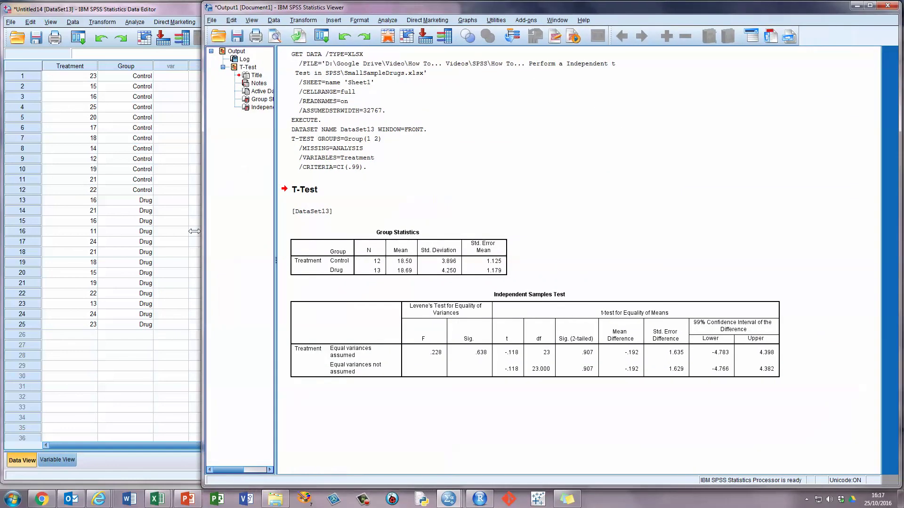
left_click_drag(194, 231, 183, 231)
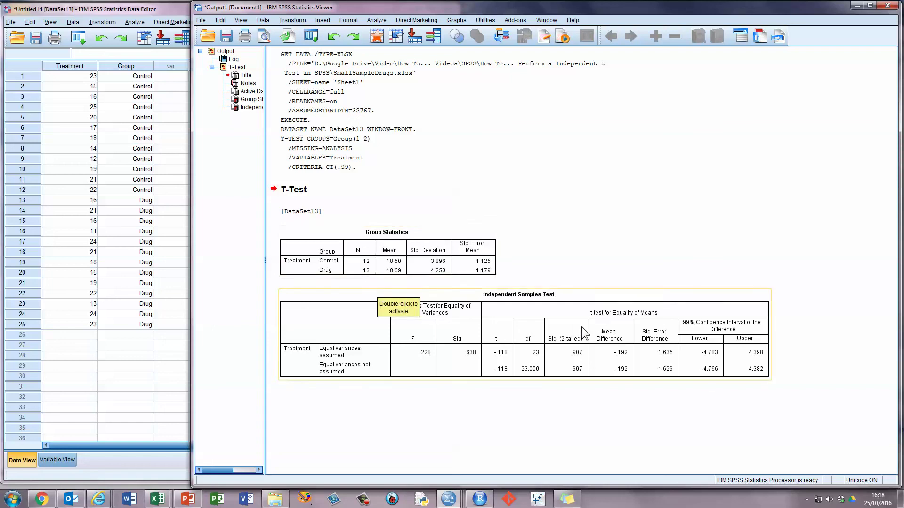
left_click_drag(585, 323, 358, 348)
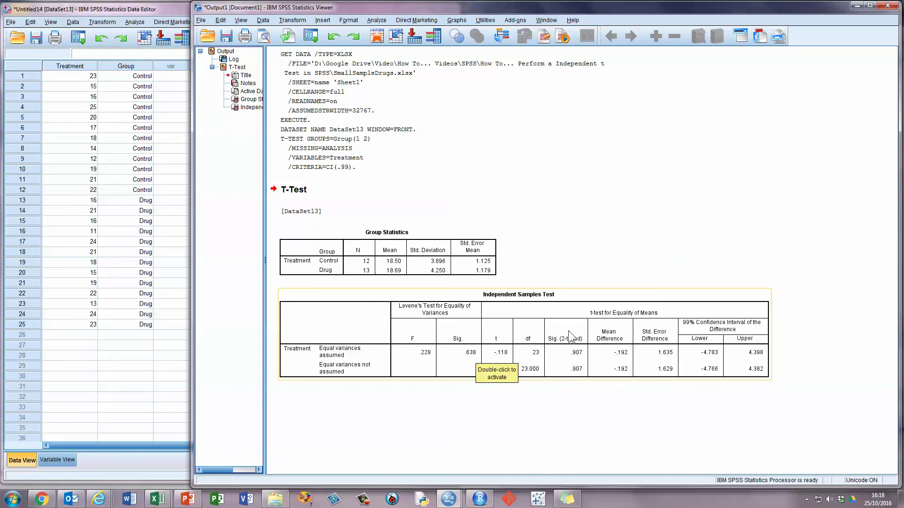
left_click(187, 499)
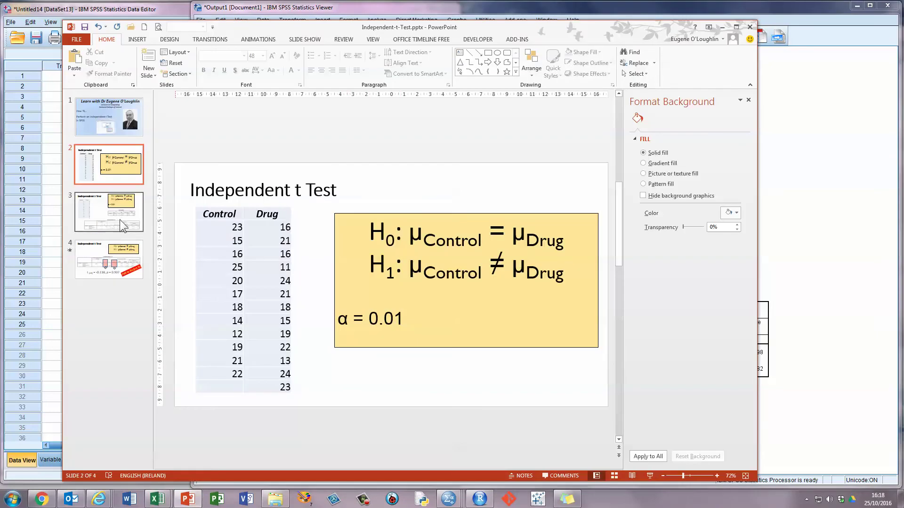
Go to slide 4, which reports t(23) = -0.118, p = 0.907 and Fail to Reject H0.
left_click(122, 246)
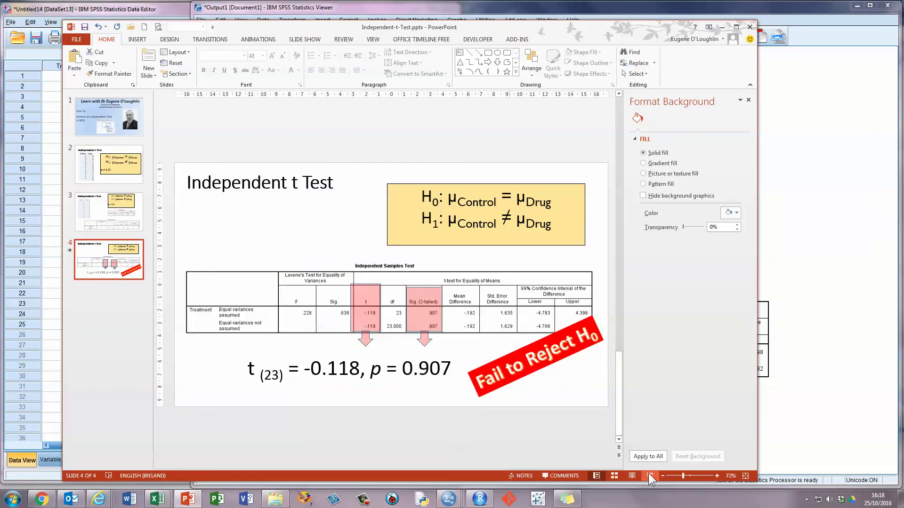